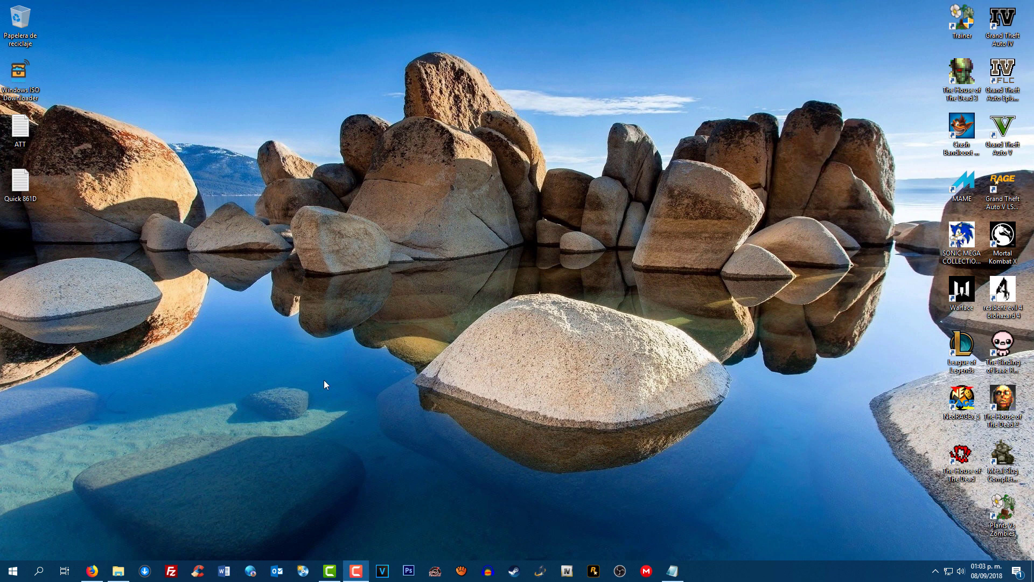
Switch to Firefox and review the Rufus 3.1 download section on the Rufus website
click(92, 570)
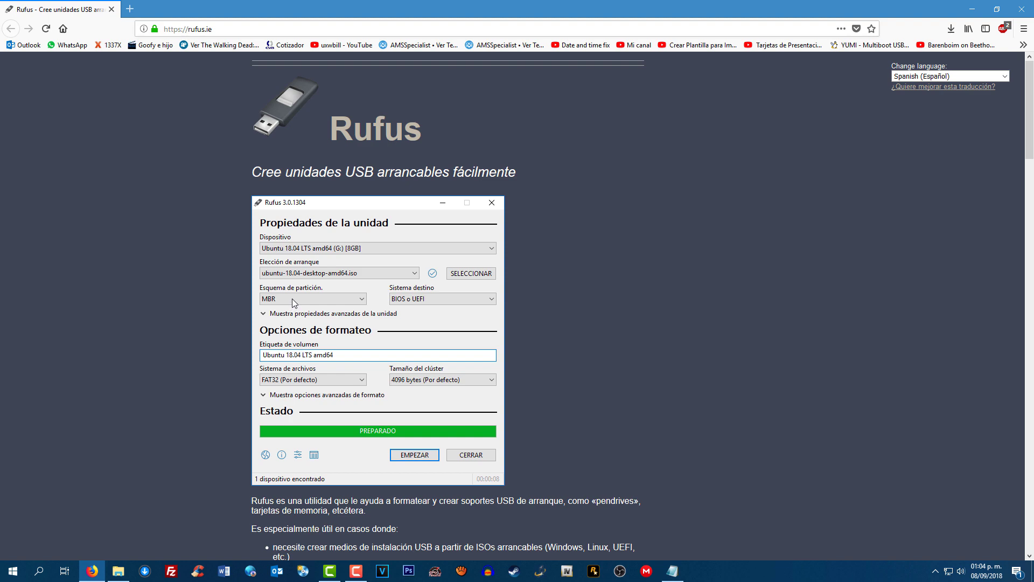
scroll(292, 299, down, 6)
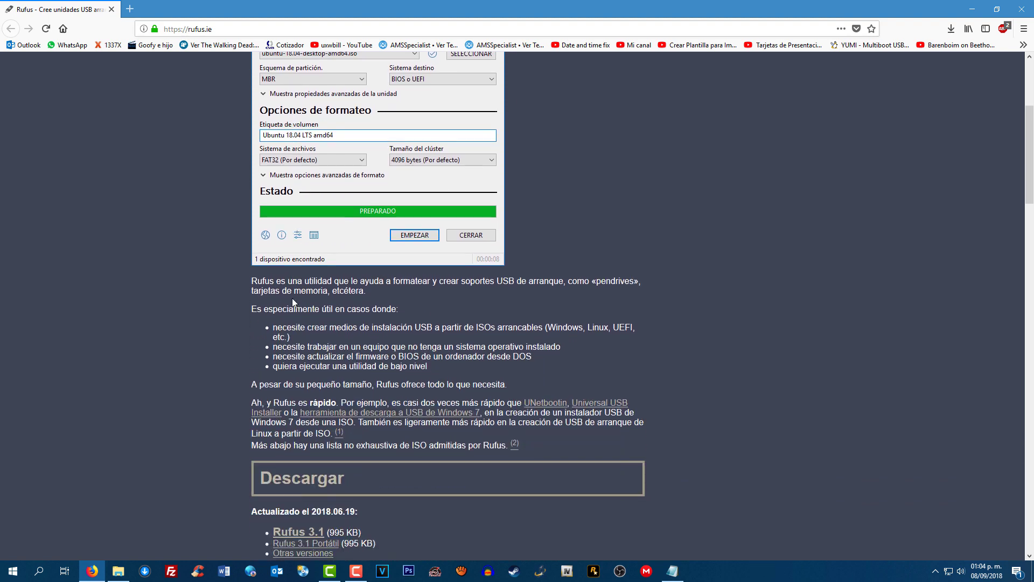
drag(258, 316, 346, 315)
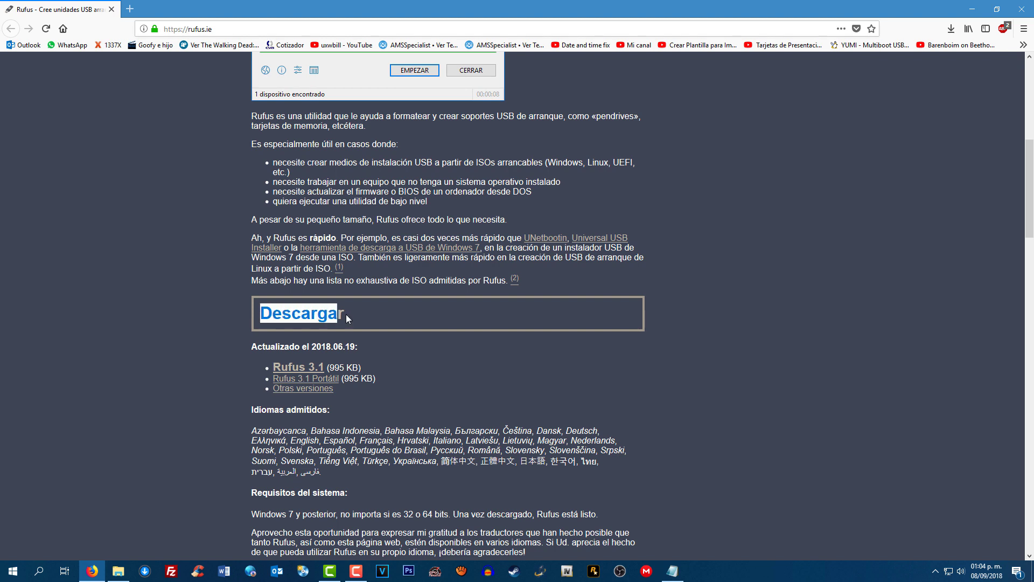
click(318, 335)
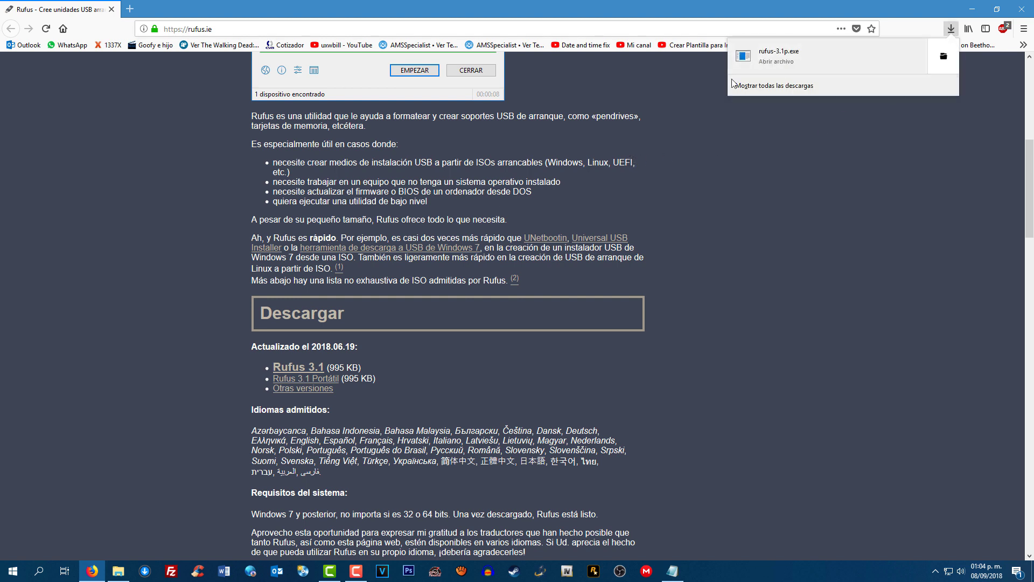
click(972, 9)
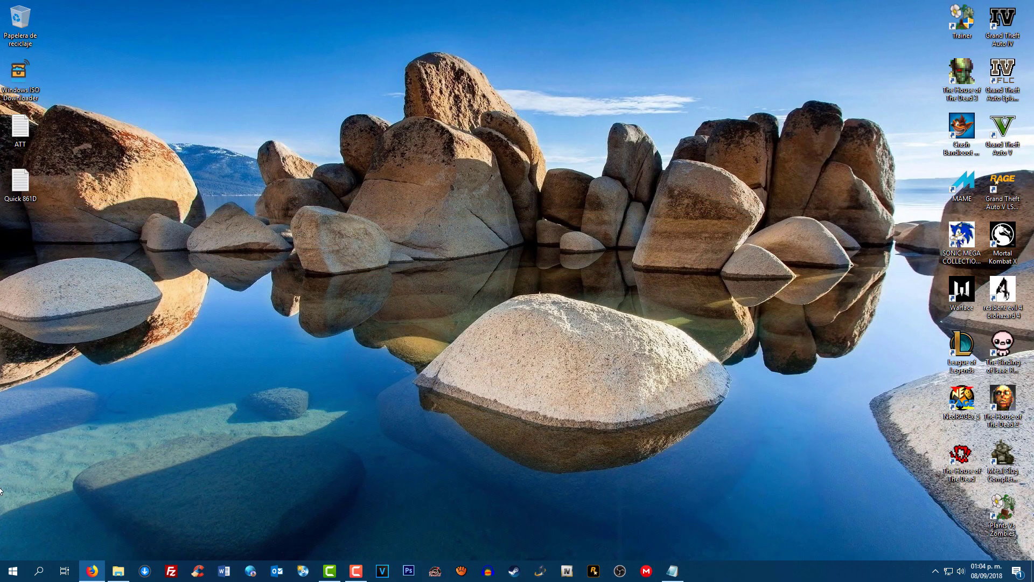
Run rufus-3.1p from the Sistemas operativos folder, allowing it to make changes to the device, and minimize the folder window
click(120, 572)
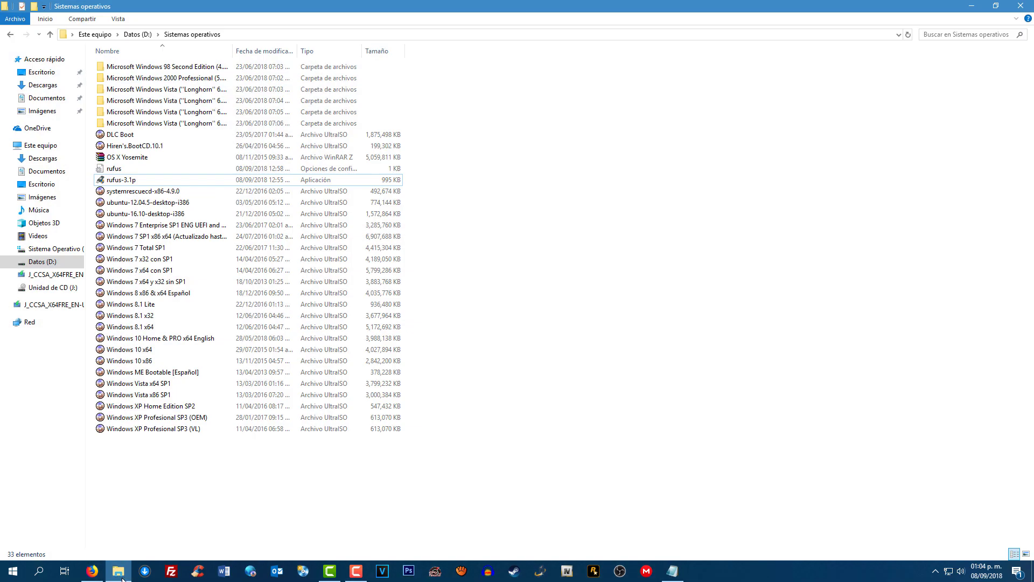
click(117, 183)
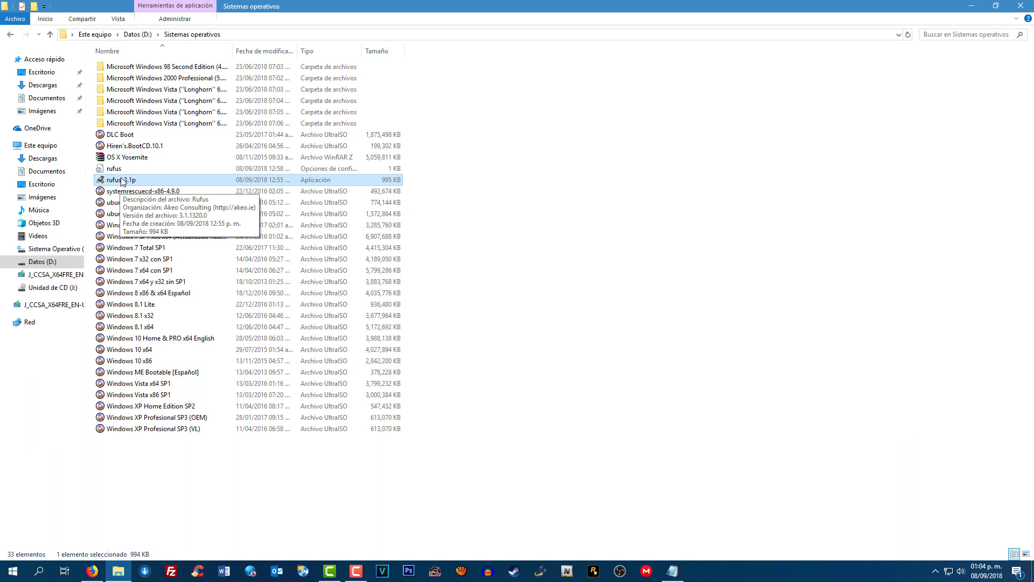
double_click(121, 181)
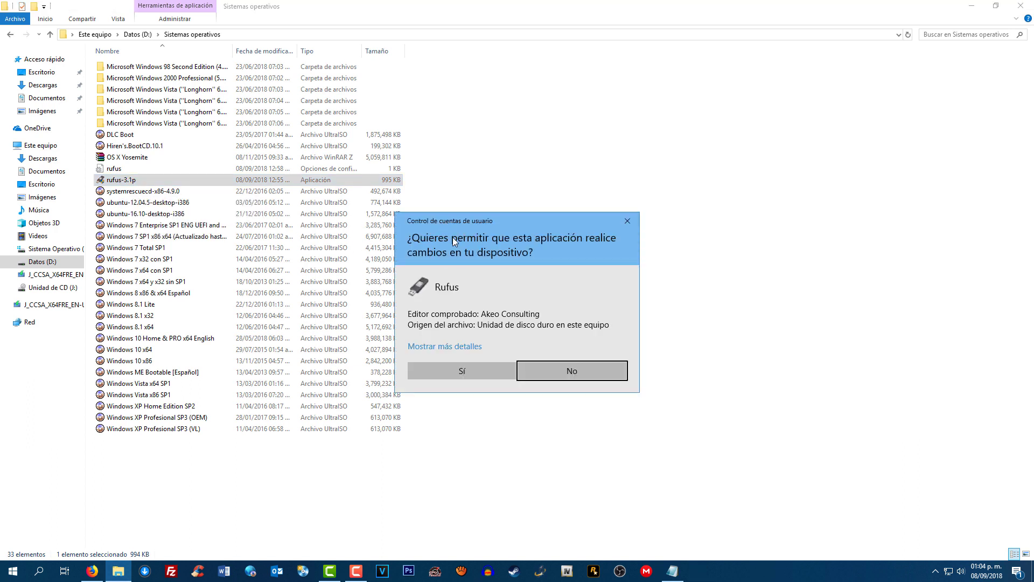
click(463, 369)
click(462, 371)
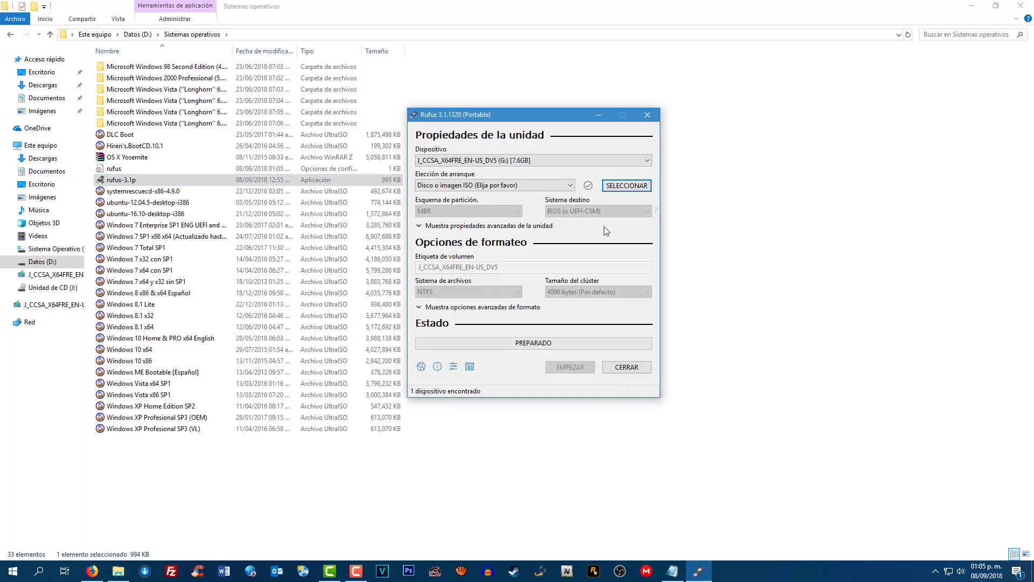
click(969, 6)
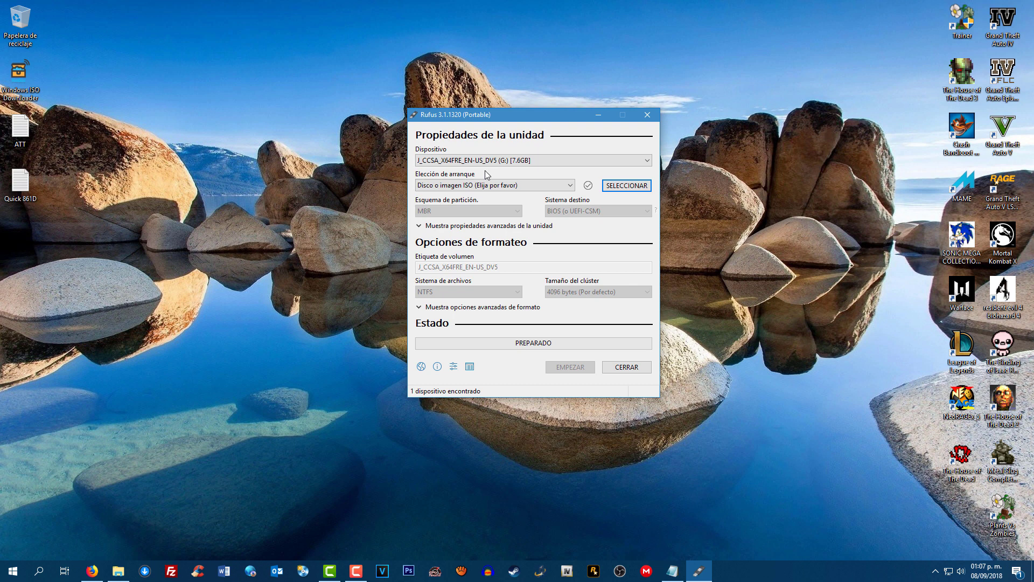
Load the Windows 8.1 x64 ISO from the Sistemas operativos folder as the boot image
click(620, 185)
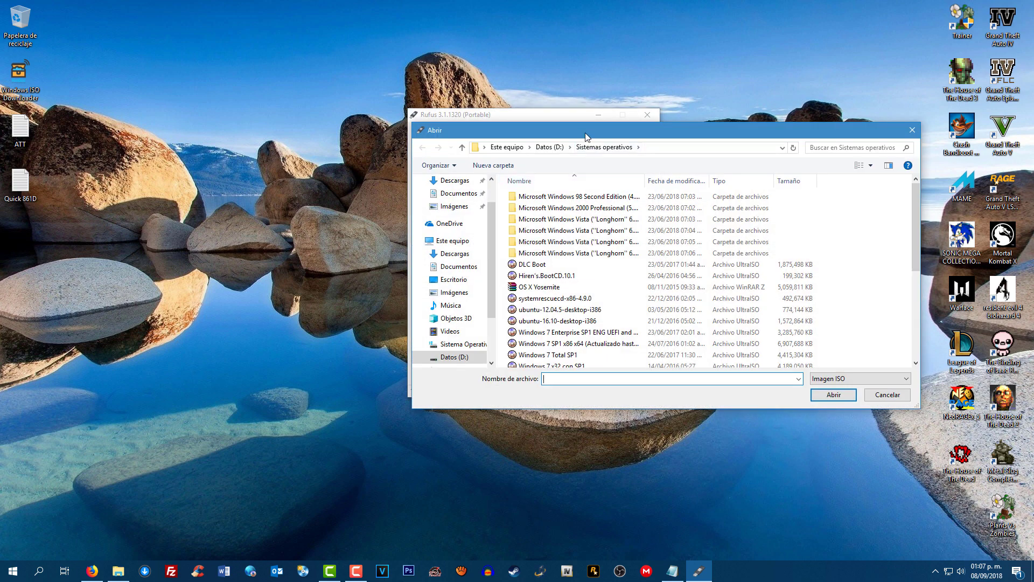
drag(587, 138, 479, 84)
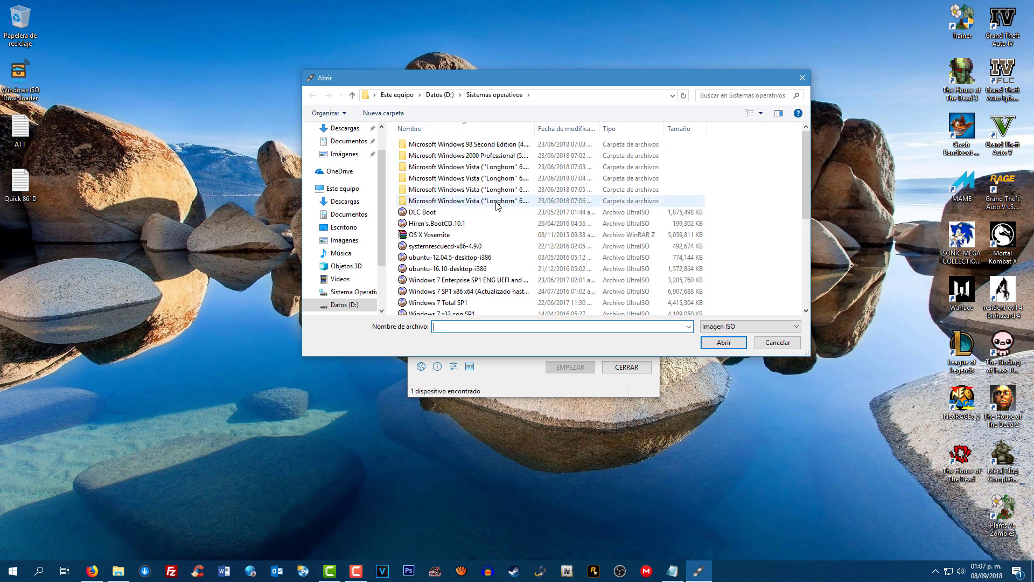
scroll(496, 207, down, 1)
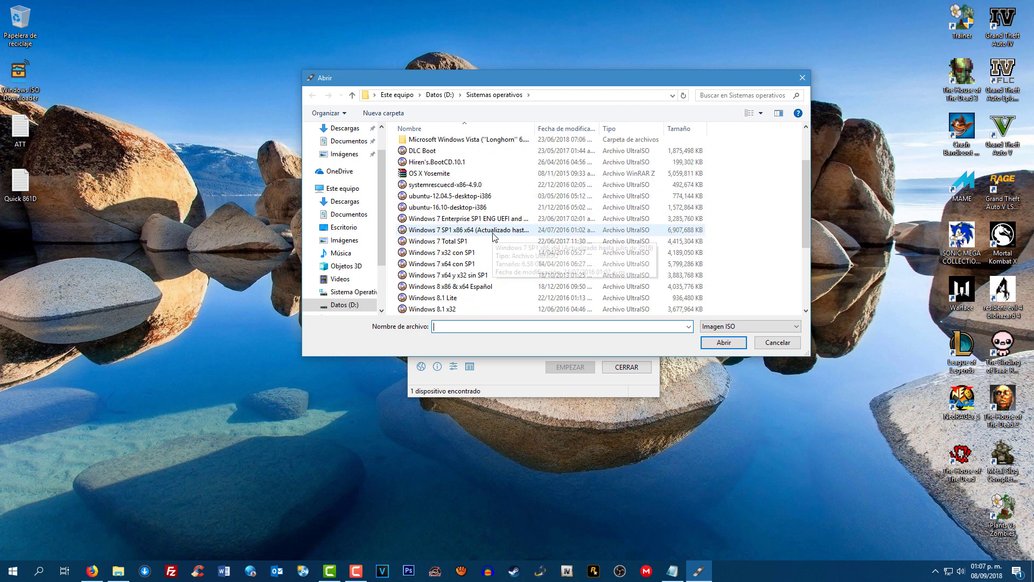
scroll(492, 237, down, 4)
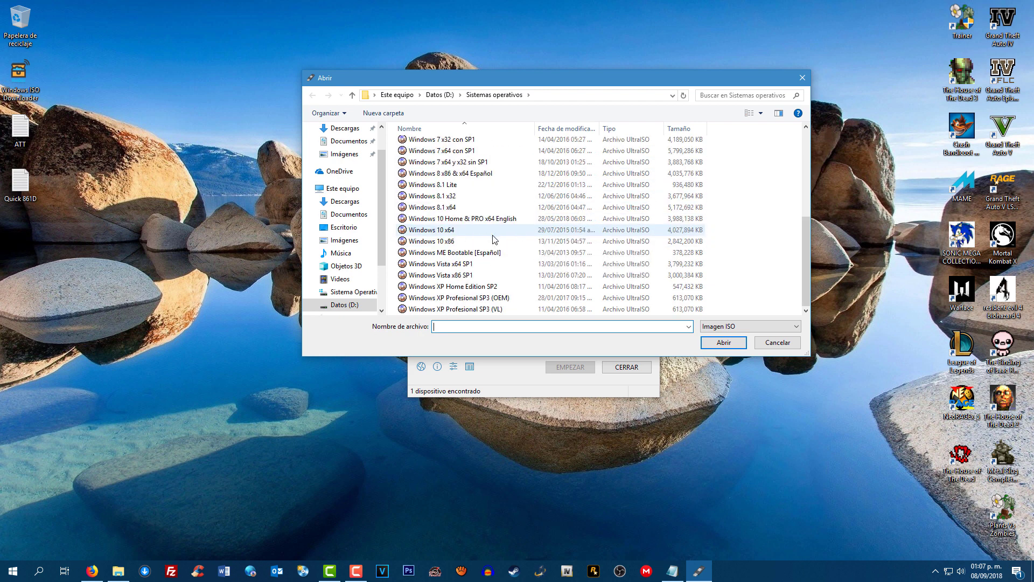
scroll(492, 239, up, 1)
scroll(493, 239, up, 2)
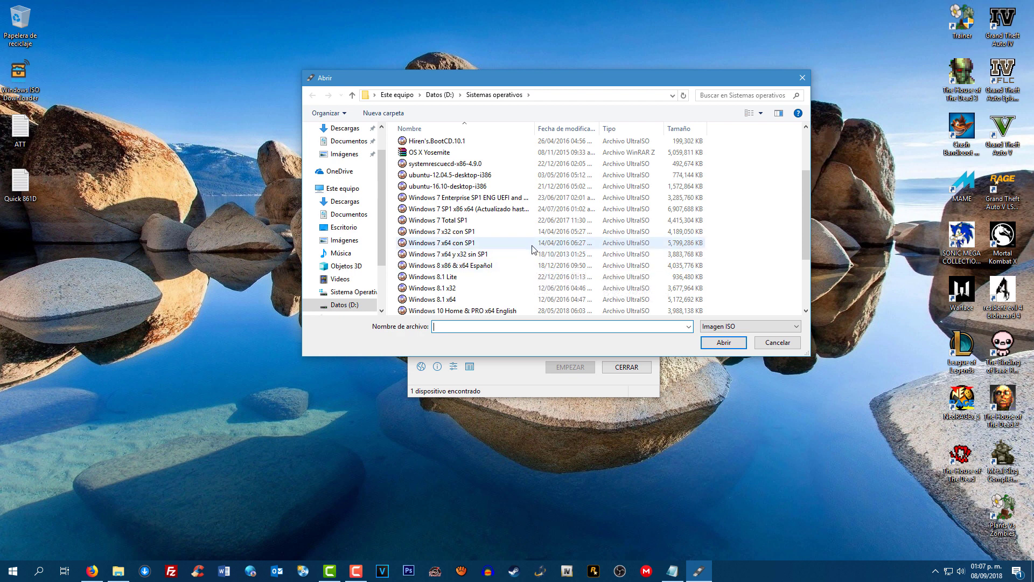
scroll(530, 256, down, 1)
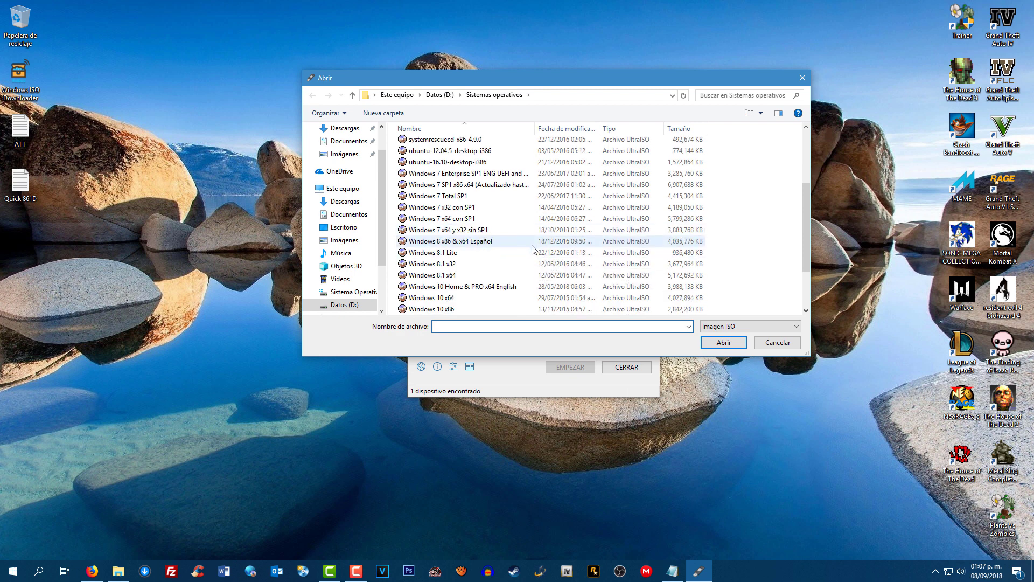
click(467, 277)
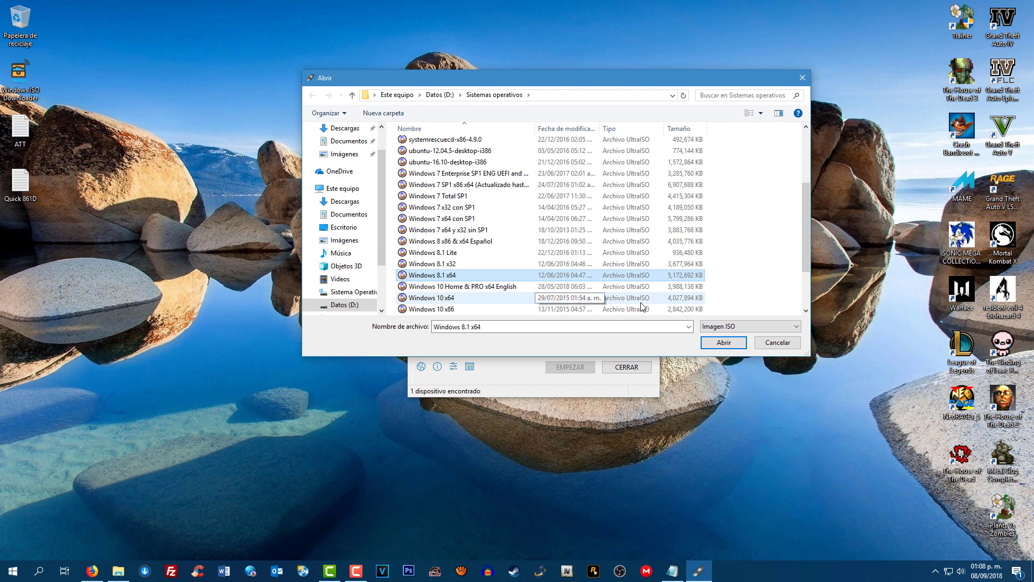
click(720, 347)
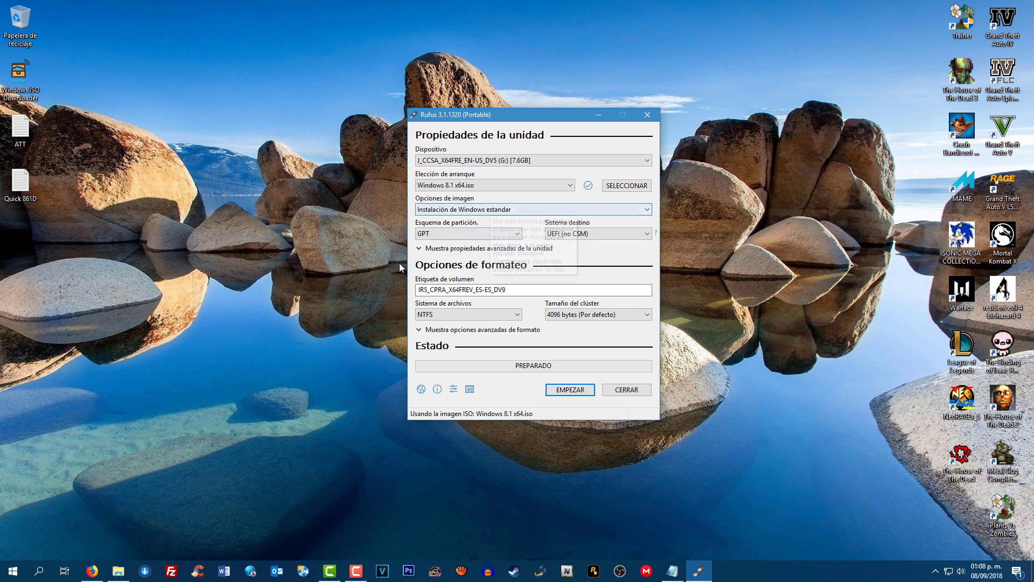
Choose the standard Windows installation (Instalación de Windows estandar) as the image option
click(526, 209)
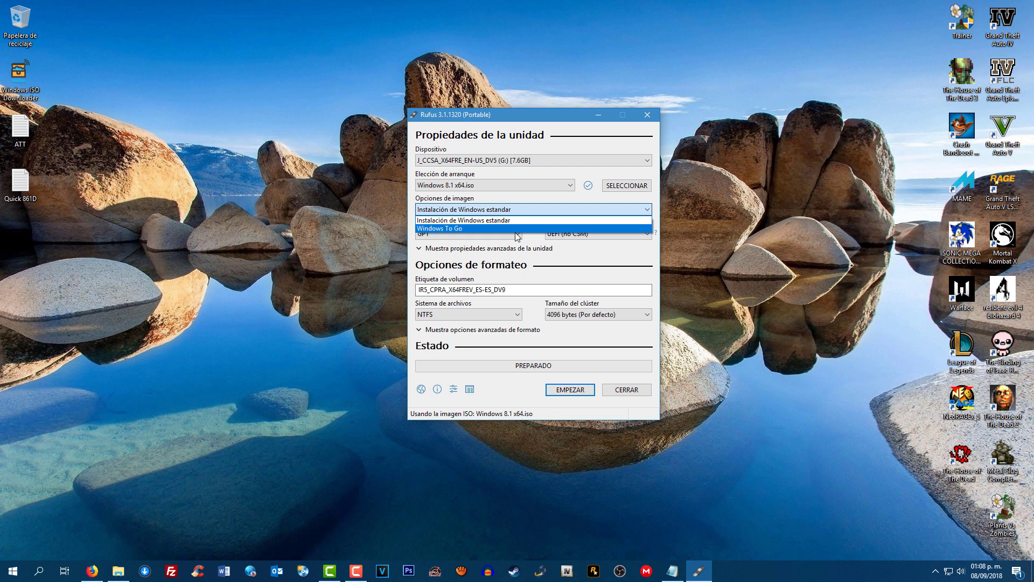
click(474, 221)
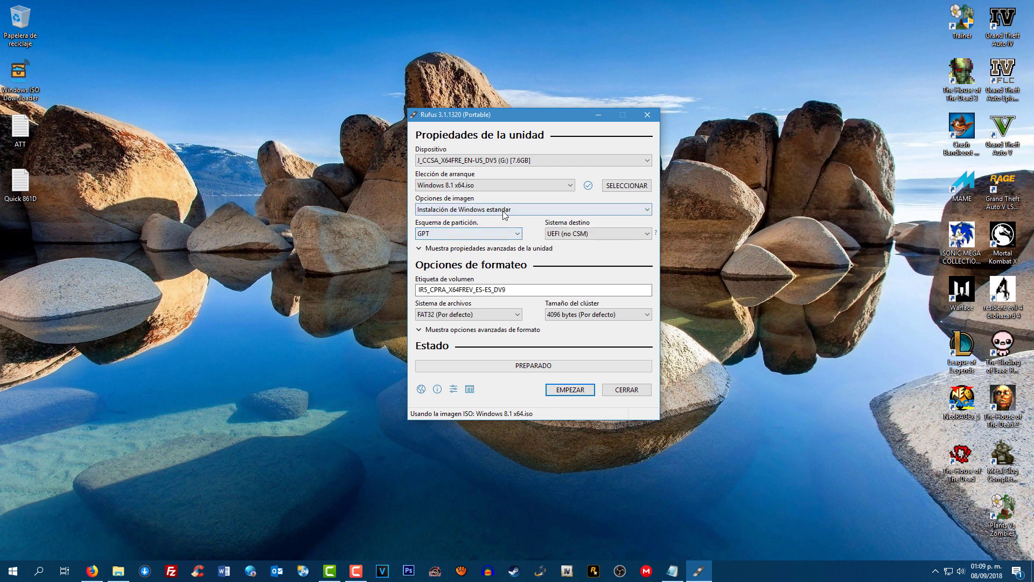
mouse_move(509, 215)
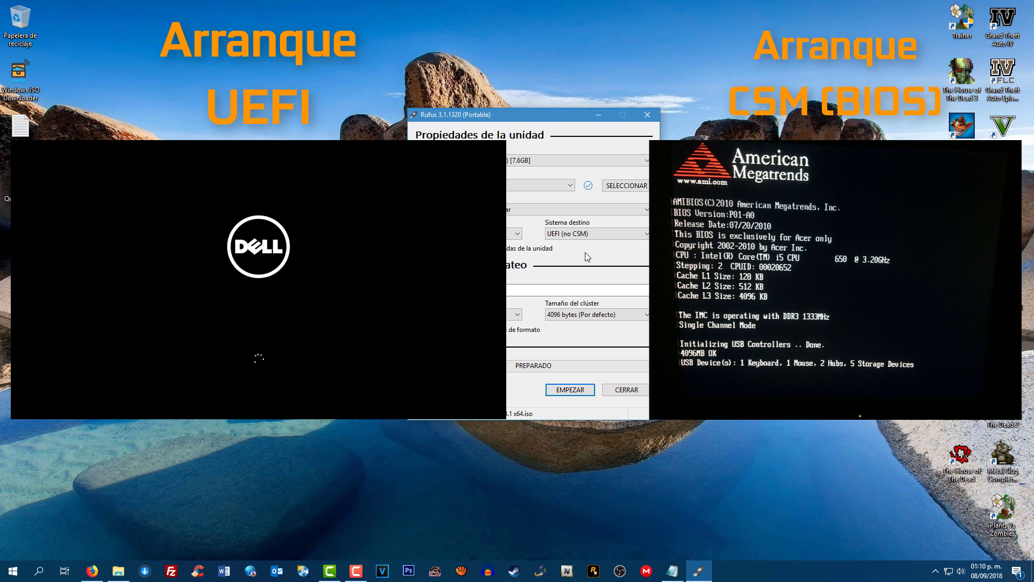
Set the partition scheme to MBR with BIOS (o UEFI-CSM) as the target system
click(511, 234)
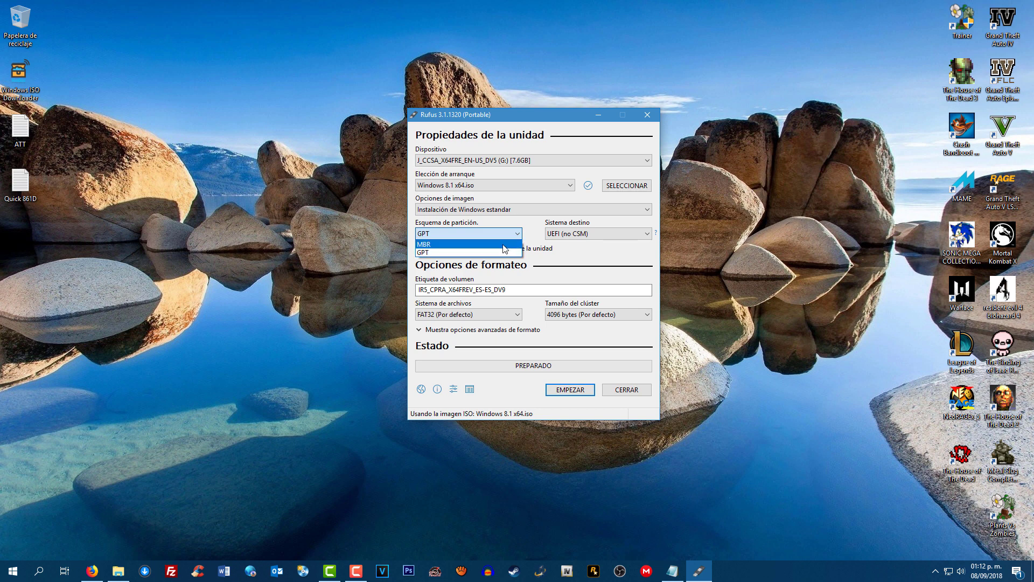
click(503, 245)
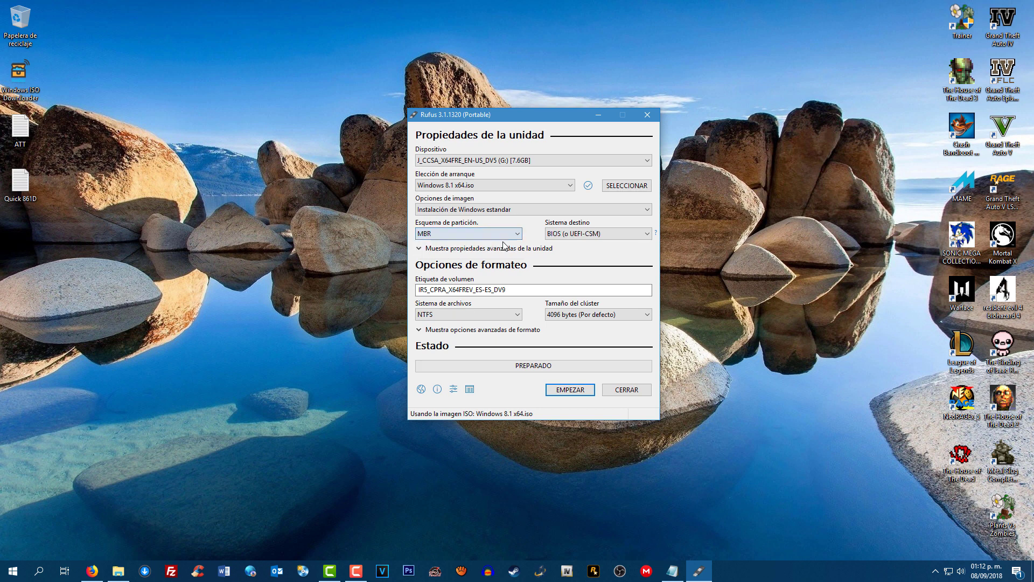
click(574, 237)
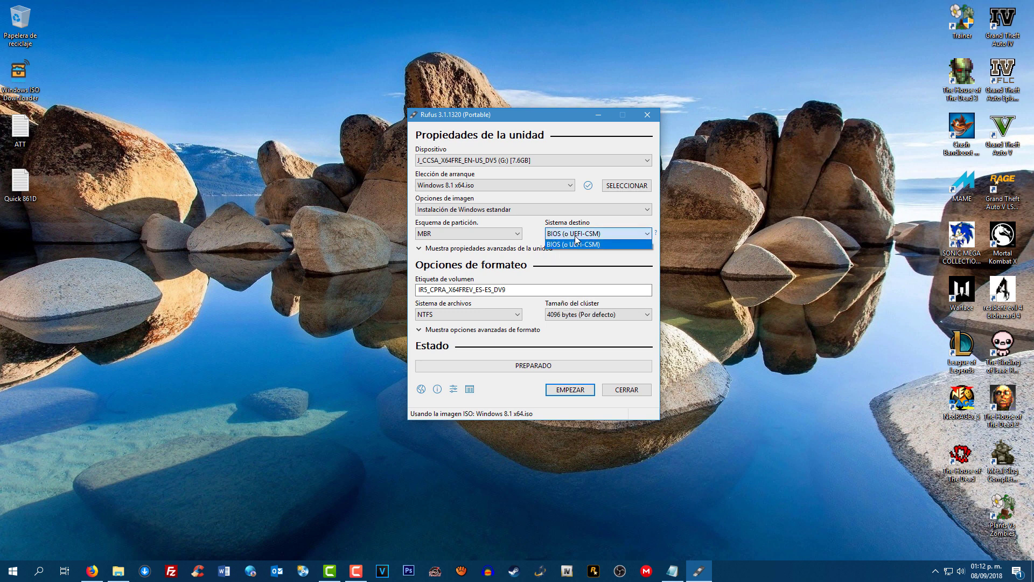
click(576, 243)
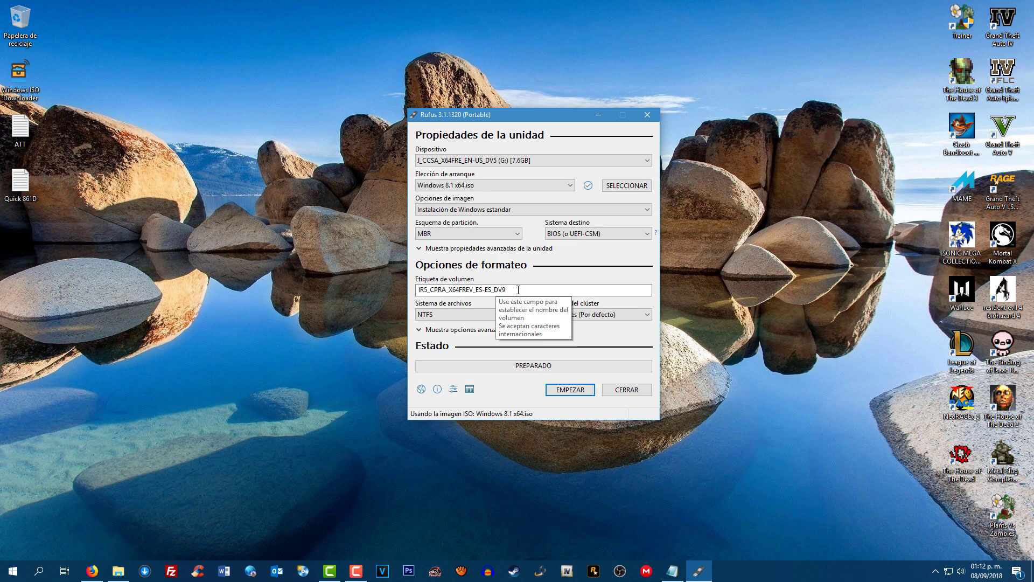
Replace the volume label with "Windows 8.1 64 B"
drag(518, 290, 364, 282)
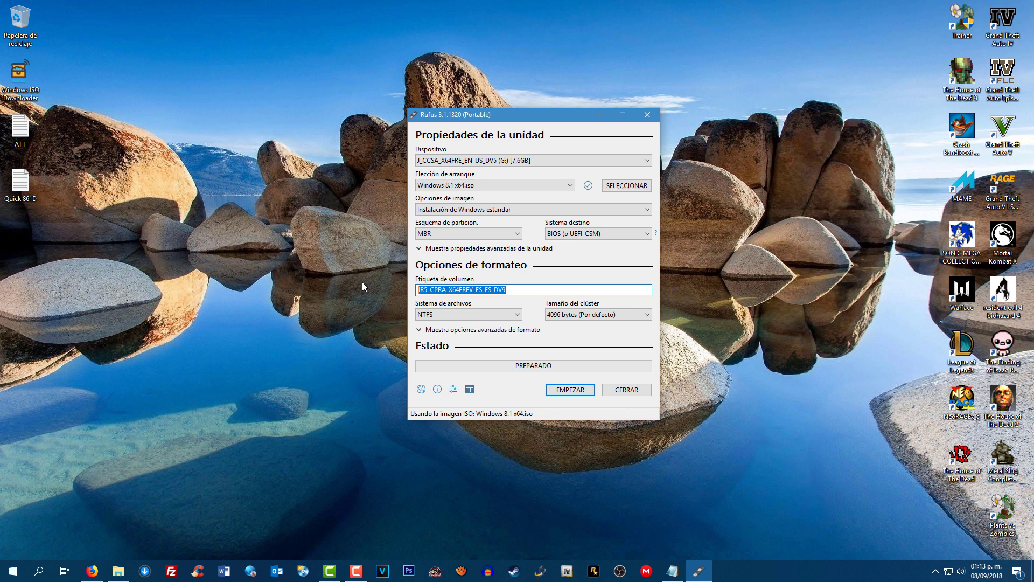
text(Windows)
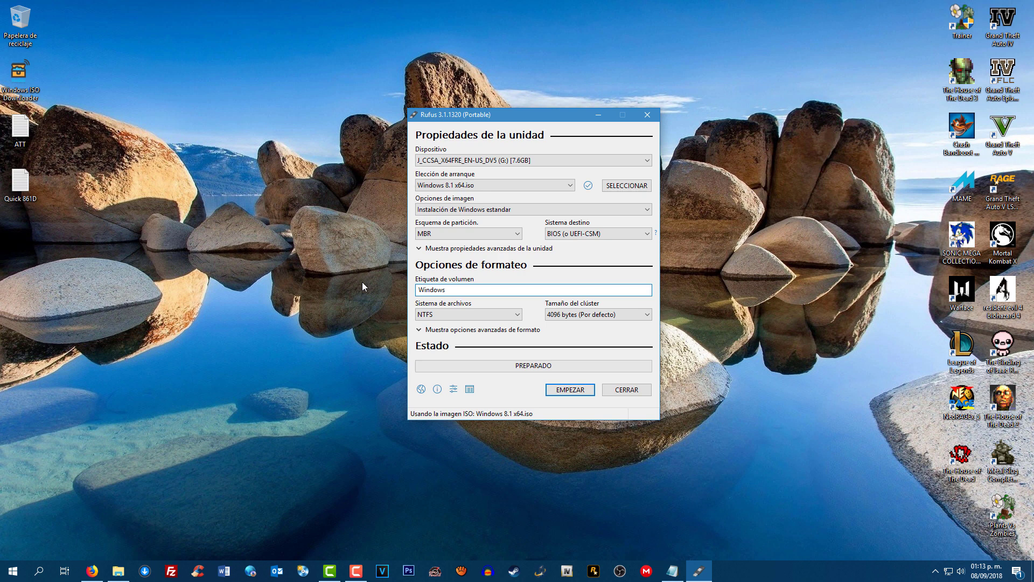
text( 8.1 64 B)
Switch the partition scheme to GPT for comparison and set it back to MBR
click(487, 239)
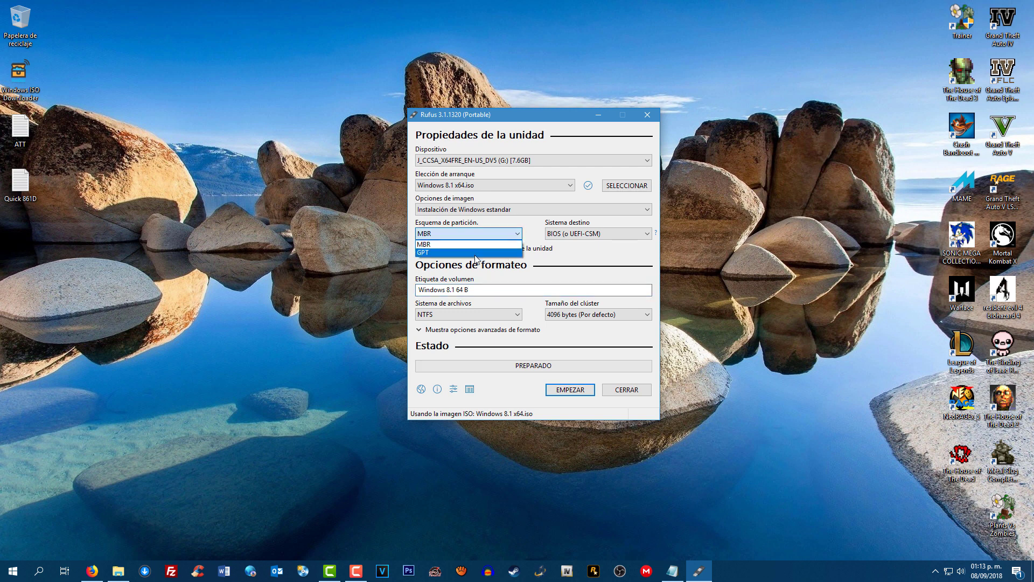
click(475, 252)
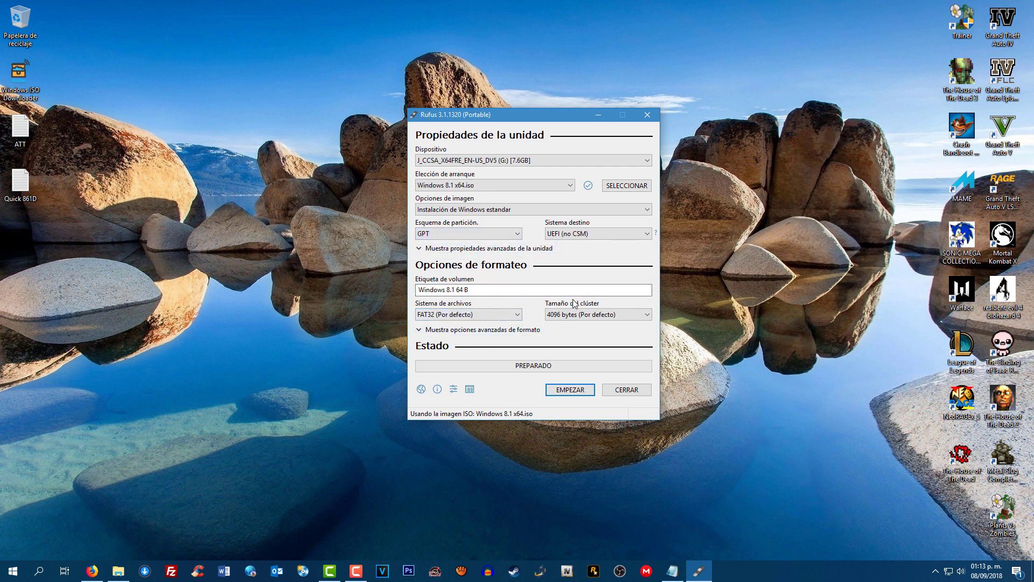
click(504, 235)
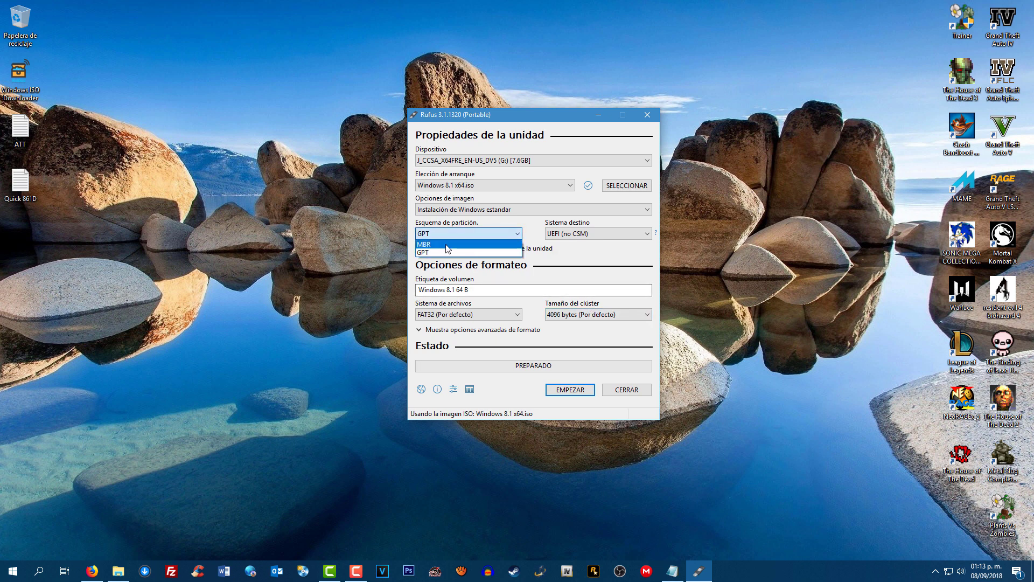
click(474, 245)
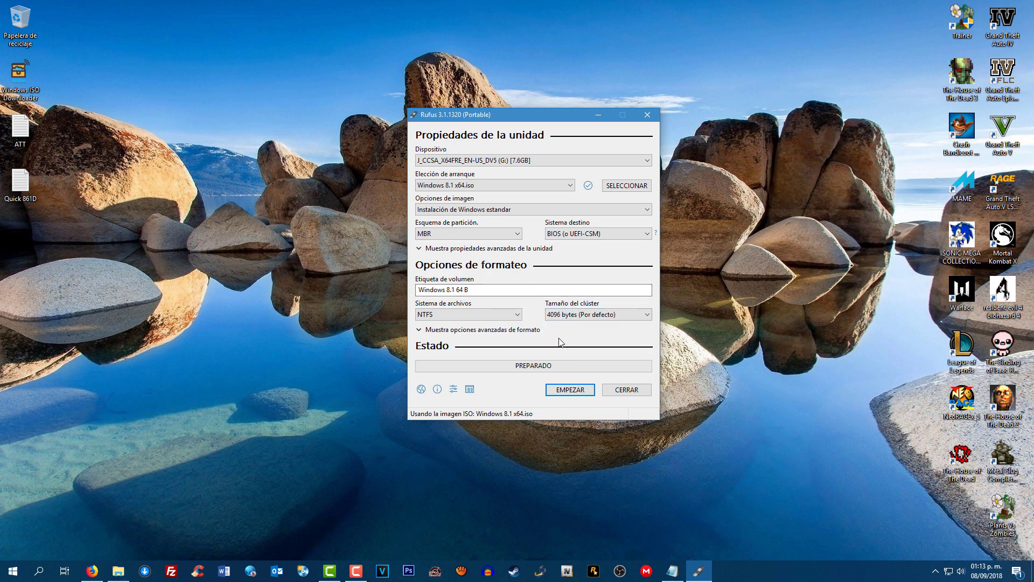
Start creating the bootable USB drive, accepting the erasure of all its data, and move the Rufus window aside
click(585, 390)
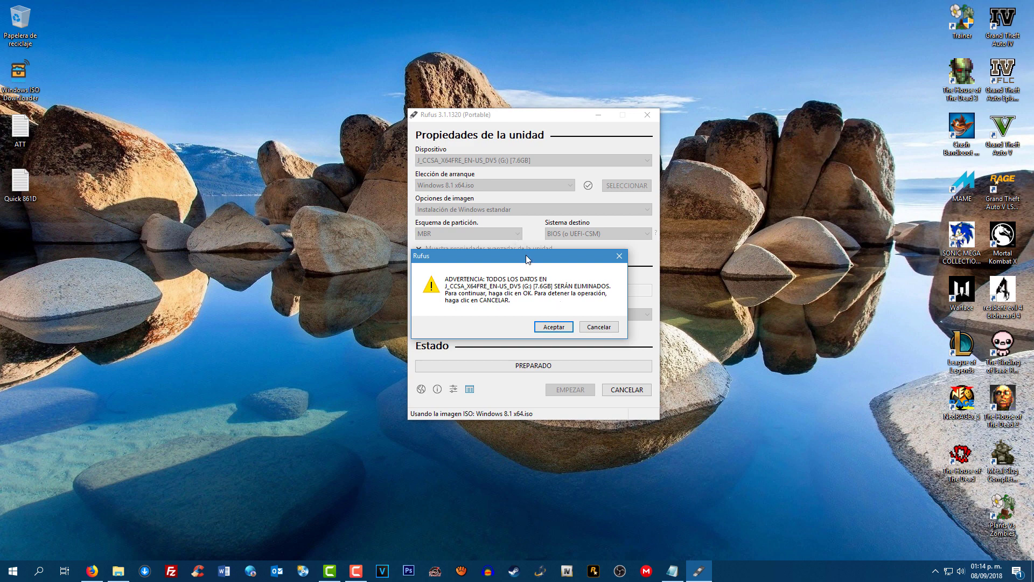
drag(526, 259, 514, 86)
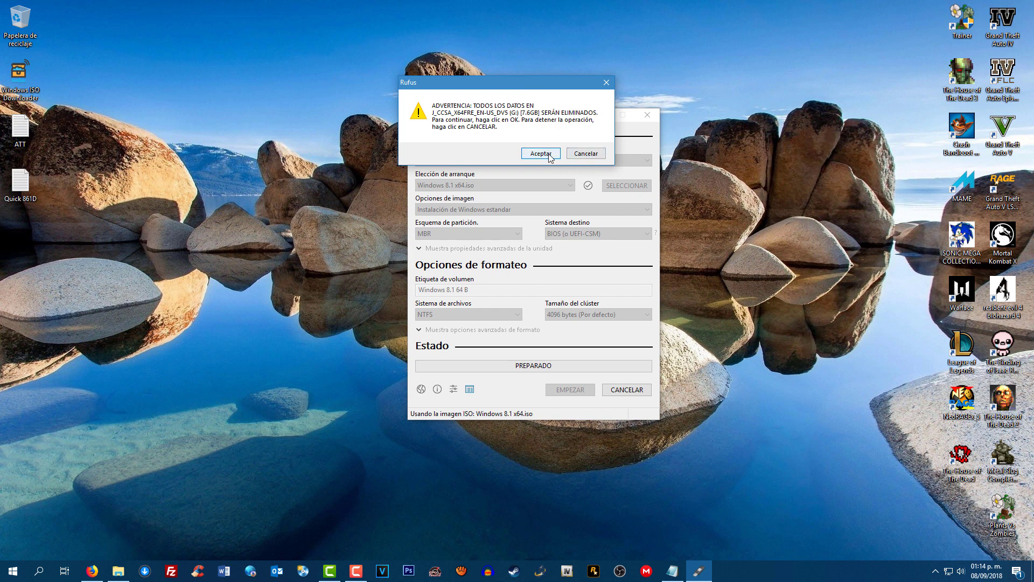
click(550, 157)
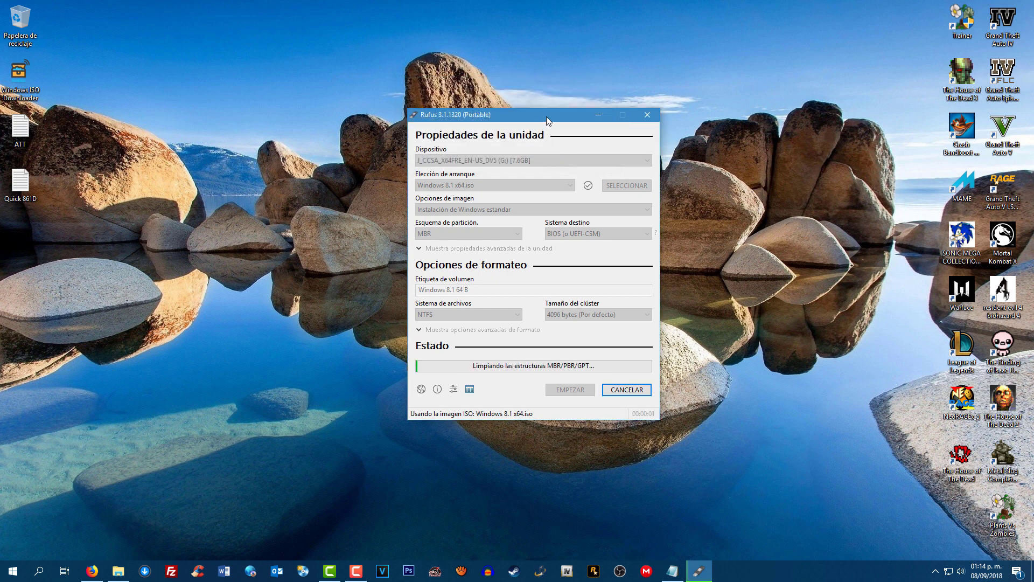
drag(546, 116, 334, 82)
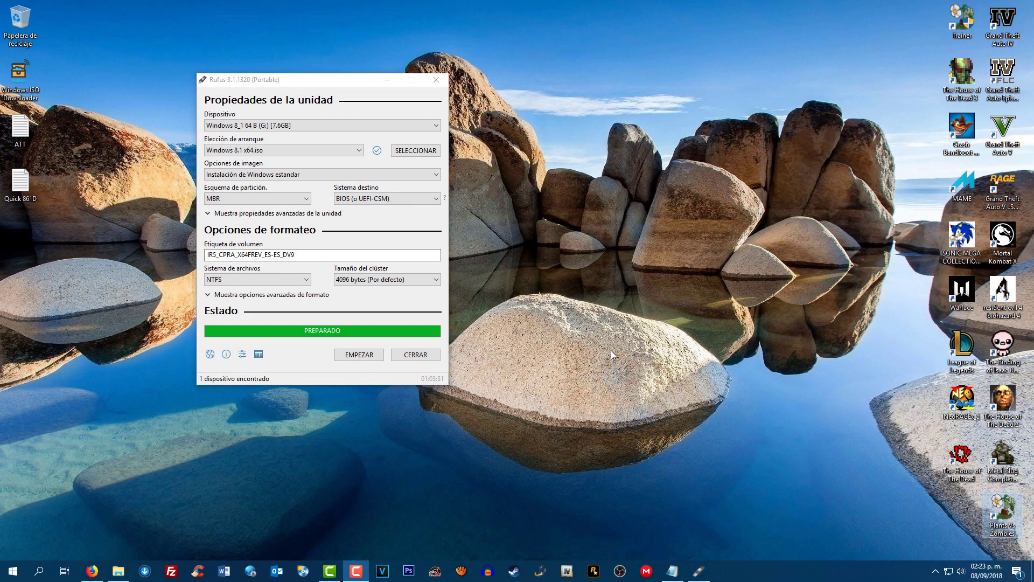
Switch to File Explorer, show the drives under Este equipo and refresh the view to check the USB drive
click(120, 575)
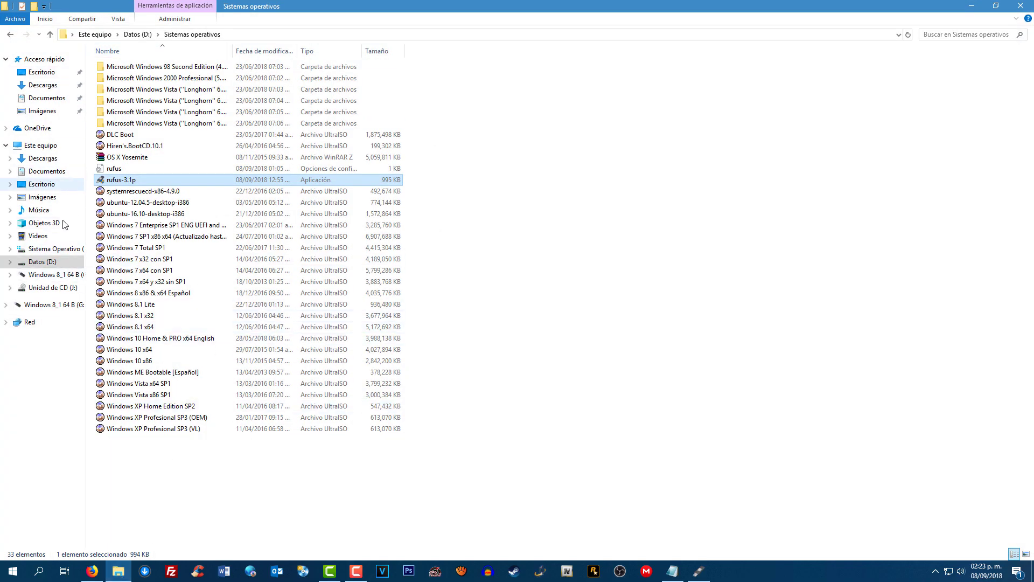
click(53, 147)
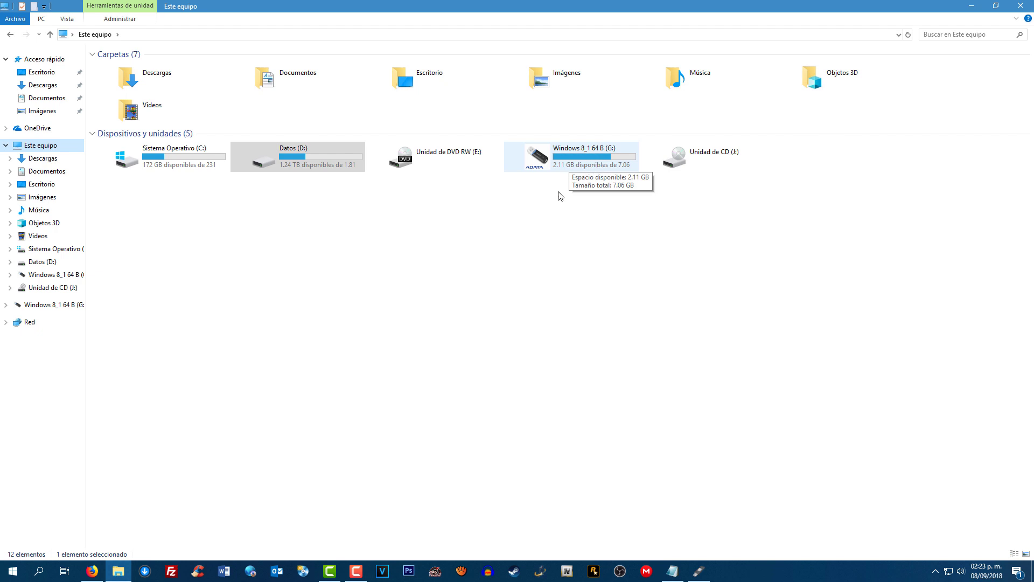
right_click(469, 300)
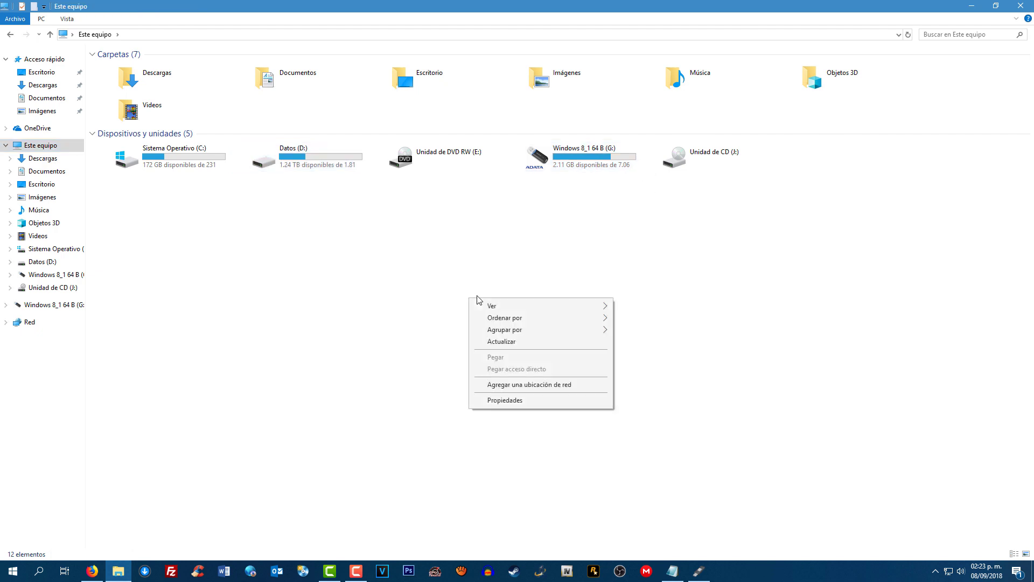
click(494, 341)
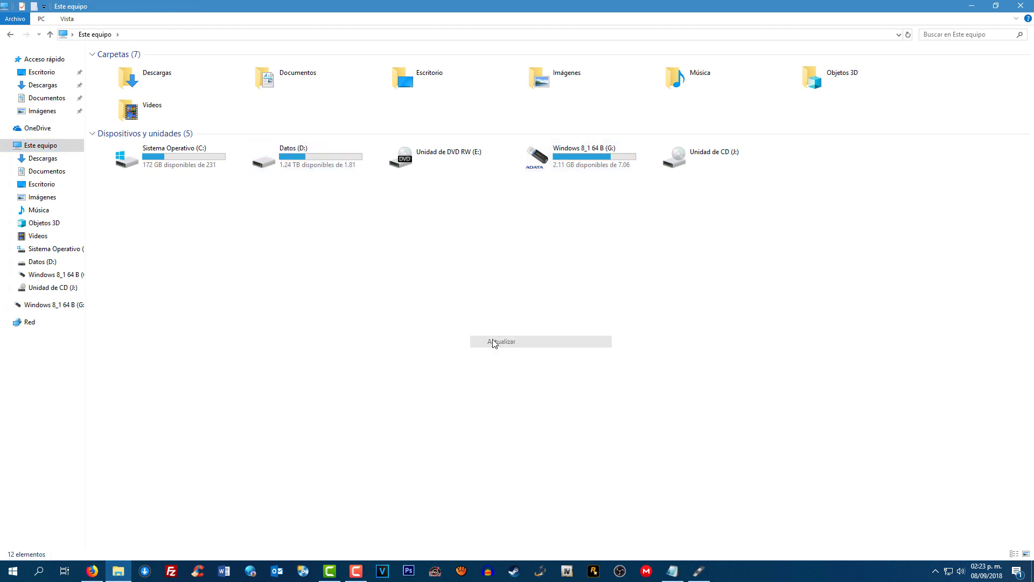
Open the Windows 8_1 64 B (G:) USB drive and examine the installation files and folders copied to it
click(573, 167)
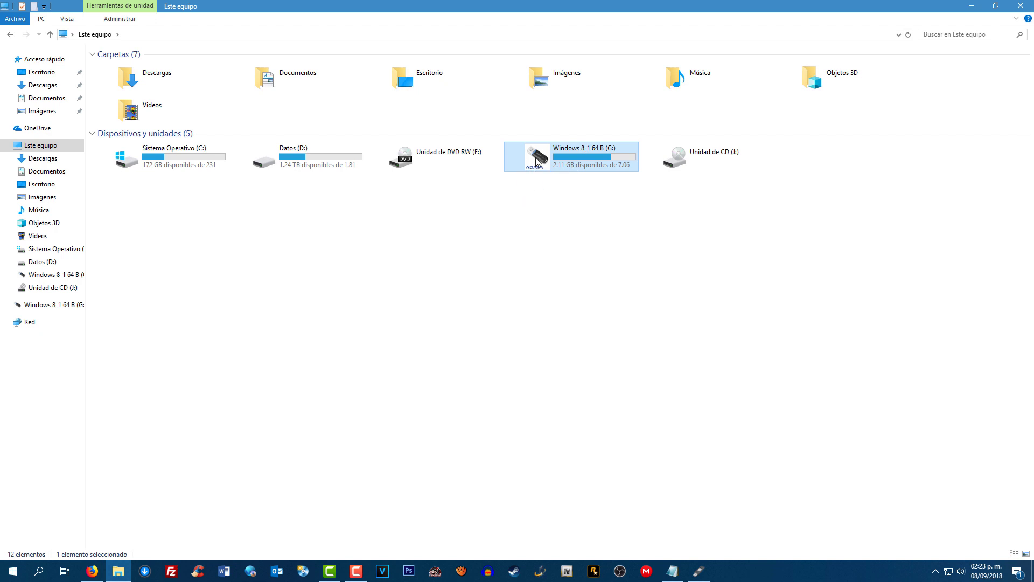
double_click(537, 159)
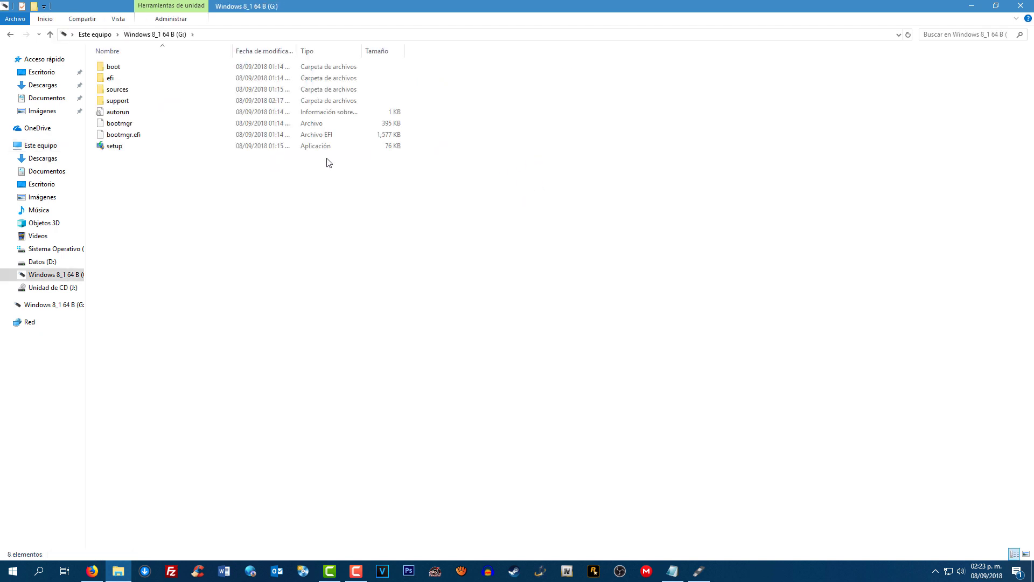
drag(235, 202, 111, 115)
key(ctrl+a)
drag(192, 201, 163, 89)
key(ctrl+a)
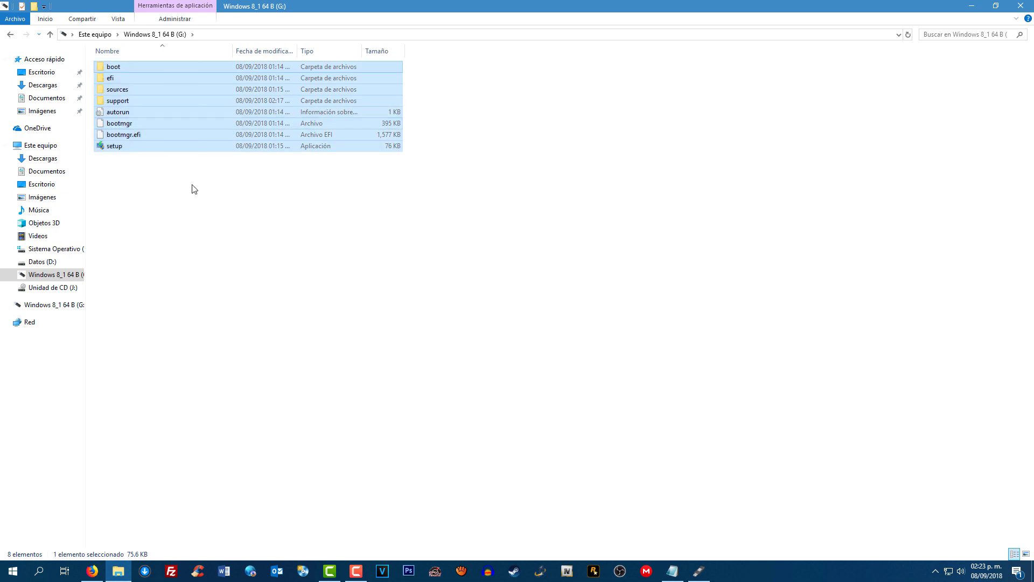
click(201, 201)
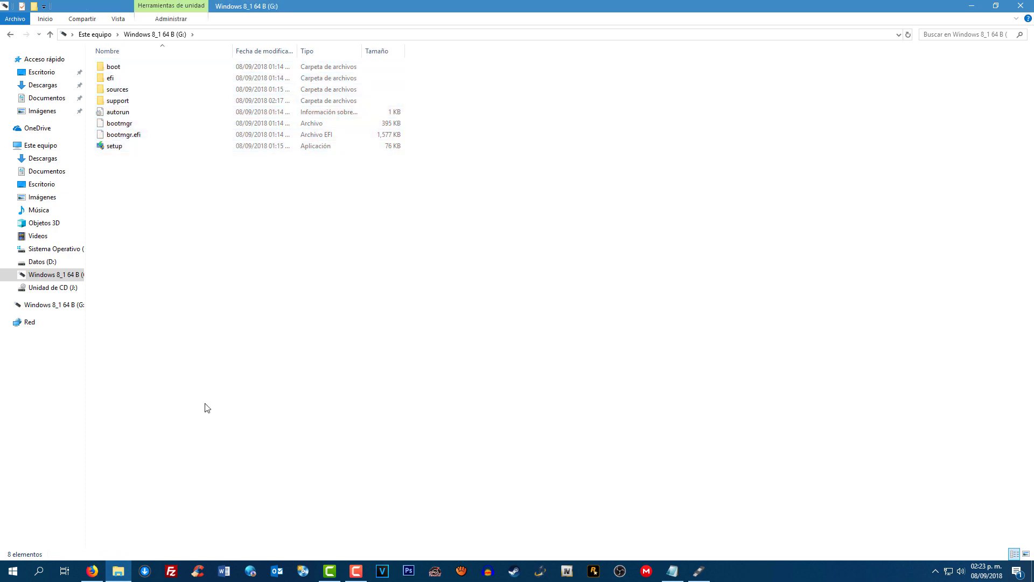
Close the file window and exit Rufus
click(1020, 6)
drag(396, 82, 537, 70)
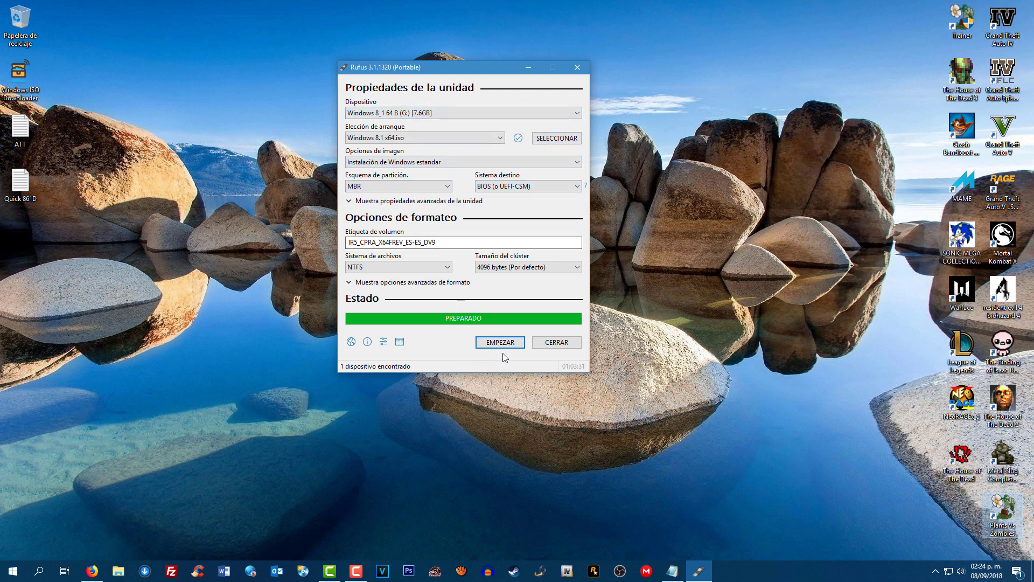
click(547, 344)
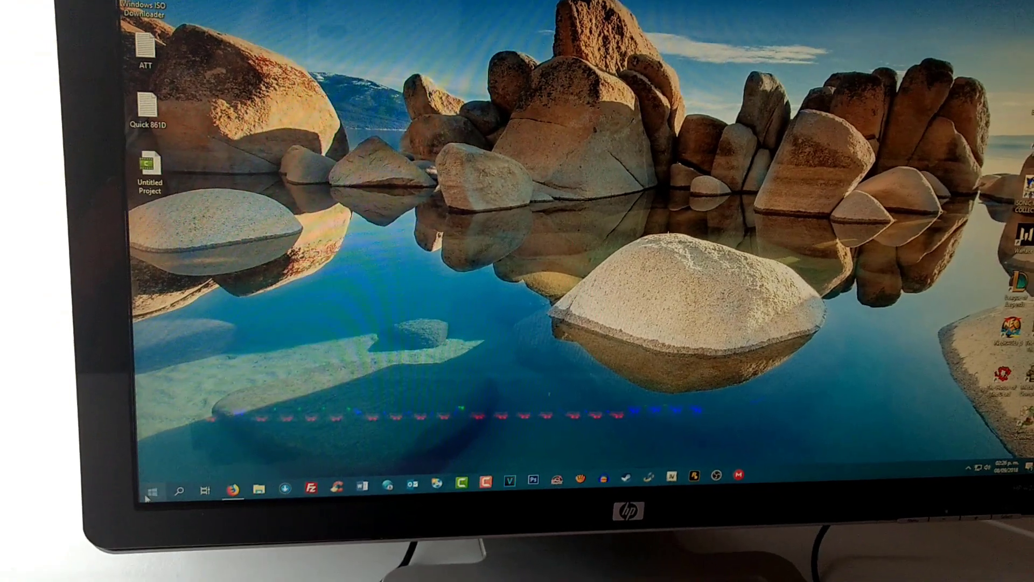
Shut down the computer from Windows
click(147, 495)
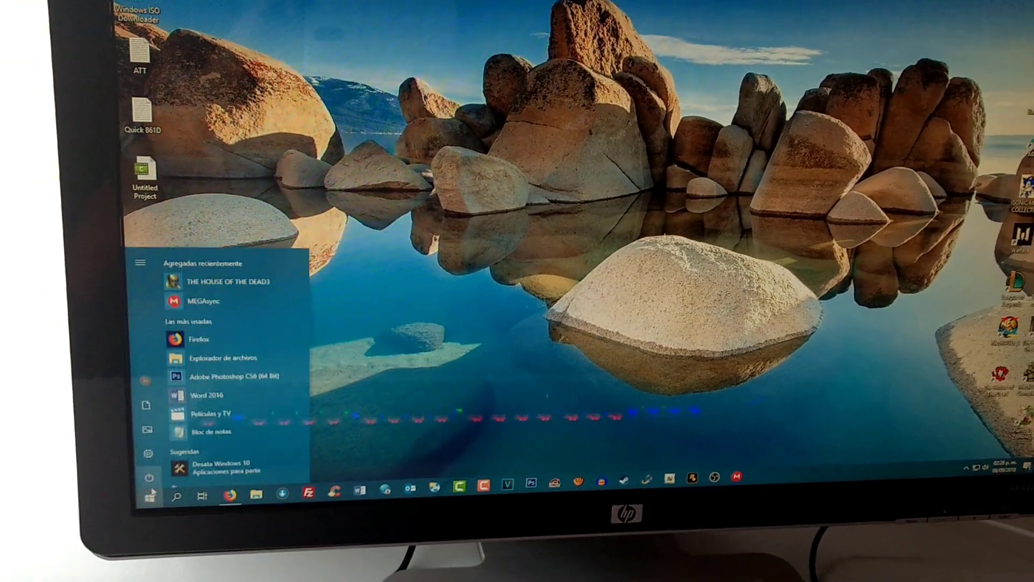
click(152, 470)
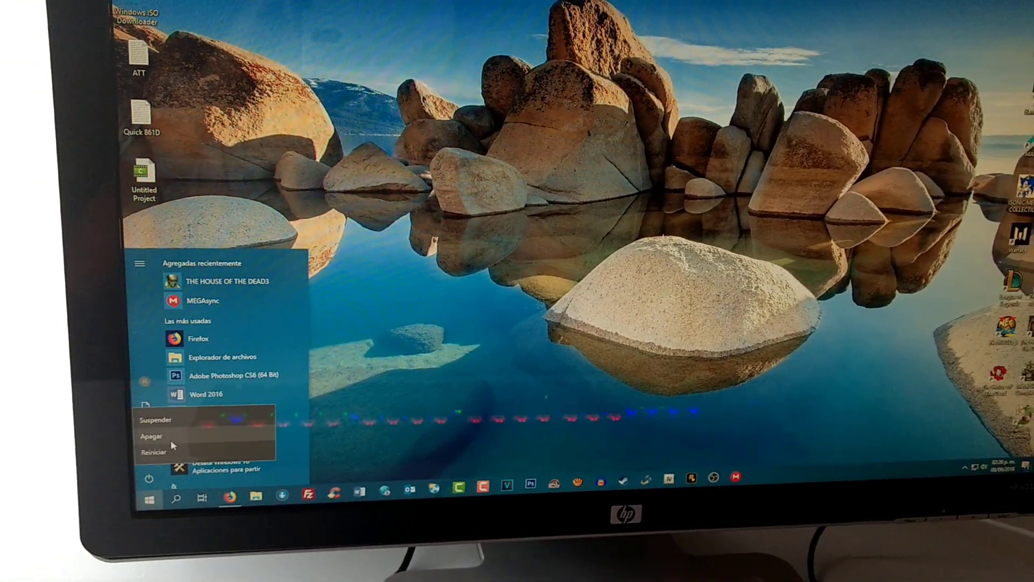
key(Escape)
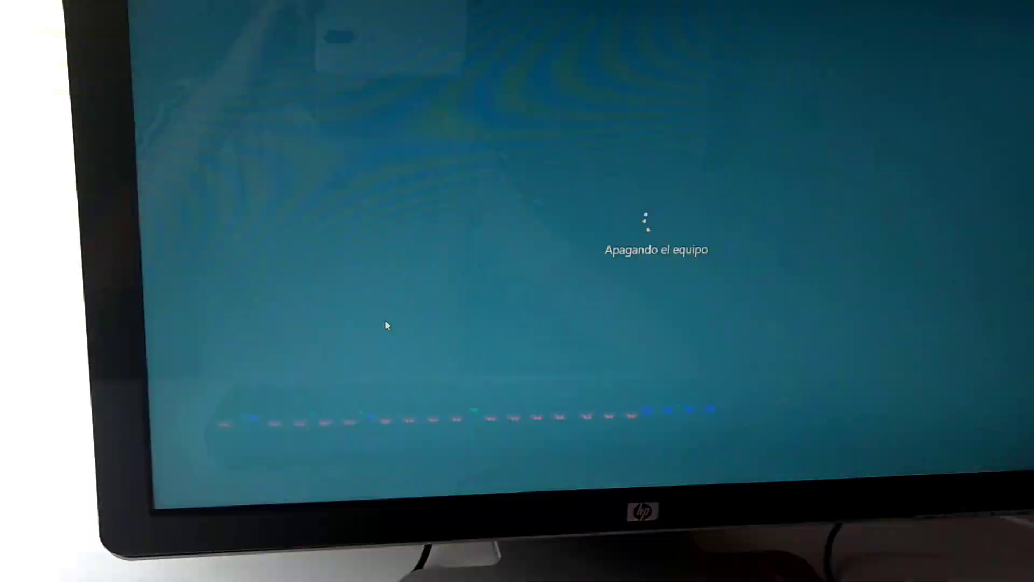